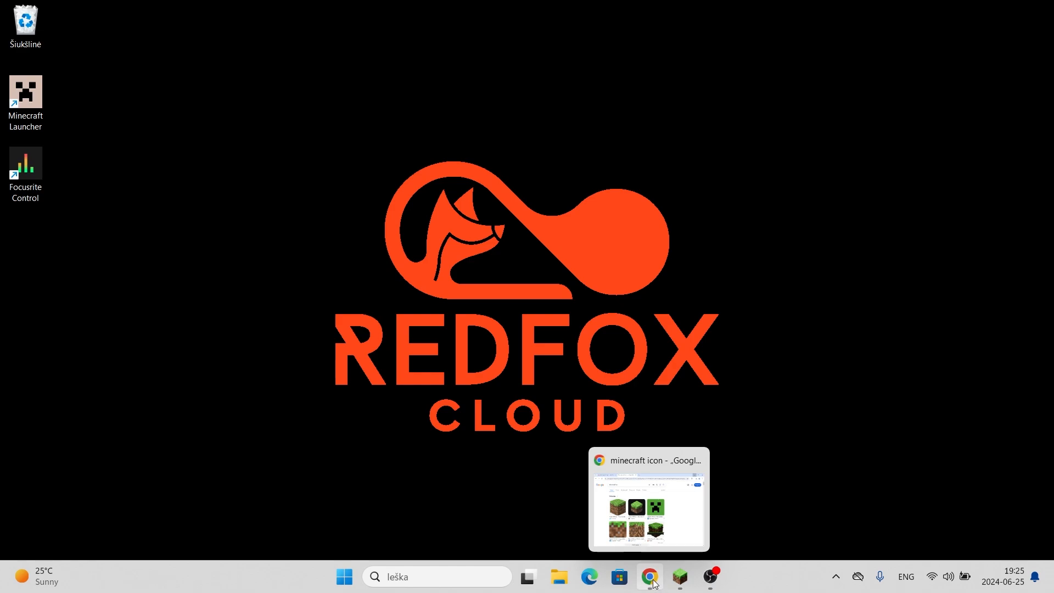
Step: Switch to Chrome and save the green creeper face image from the search results to the desktop as PNG file atsisiųsti
{"action": "left_click", "coordinate": [653, 581]}
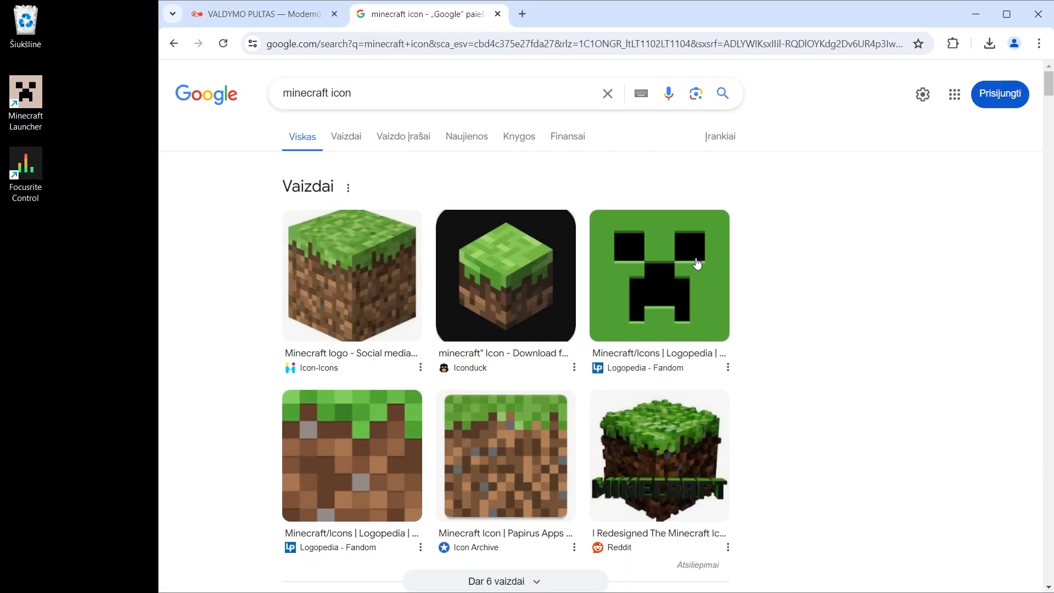
{"action": "right_click", "coordinate": [681, 269]}
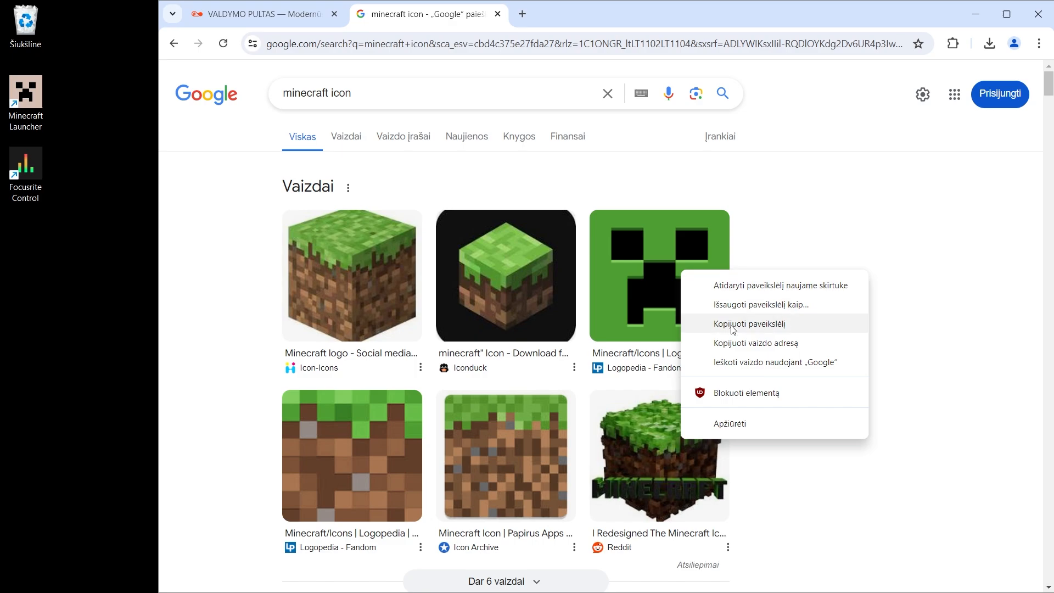
{"action": "left_click", "coordinate": [726, 305]}
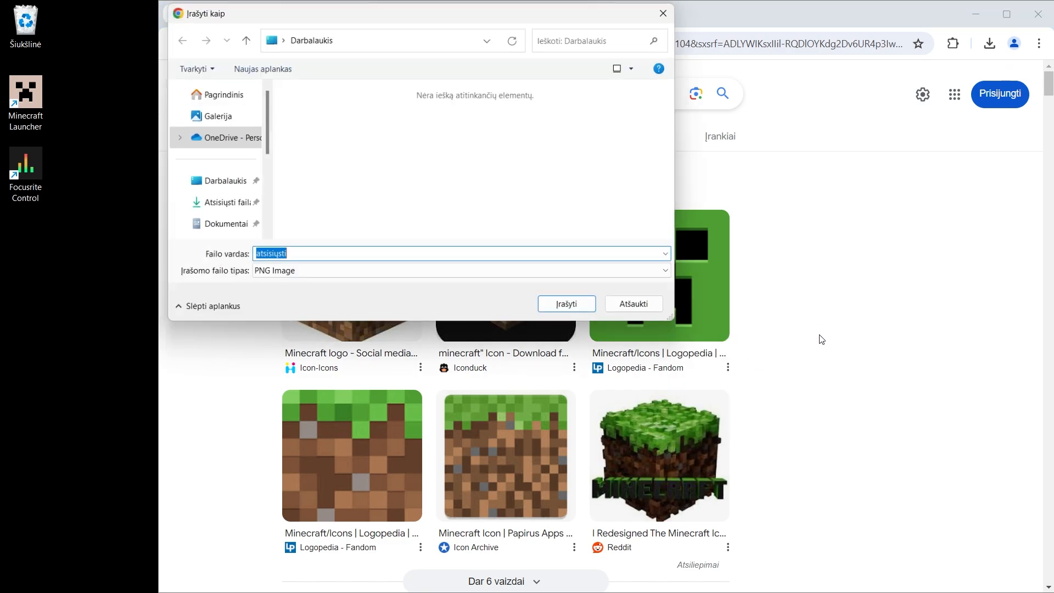
{"action": "left_click", "coordinate": [389, 221]}
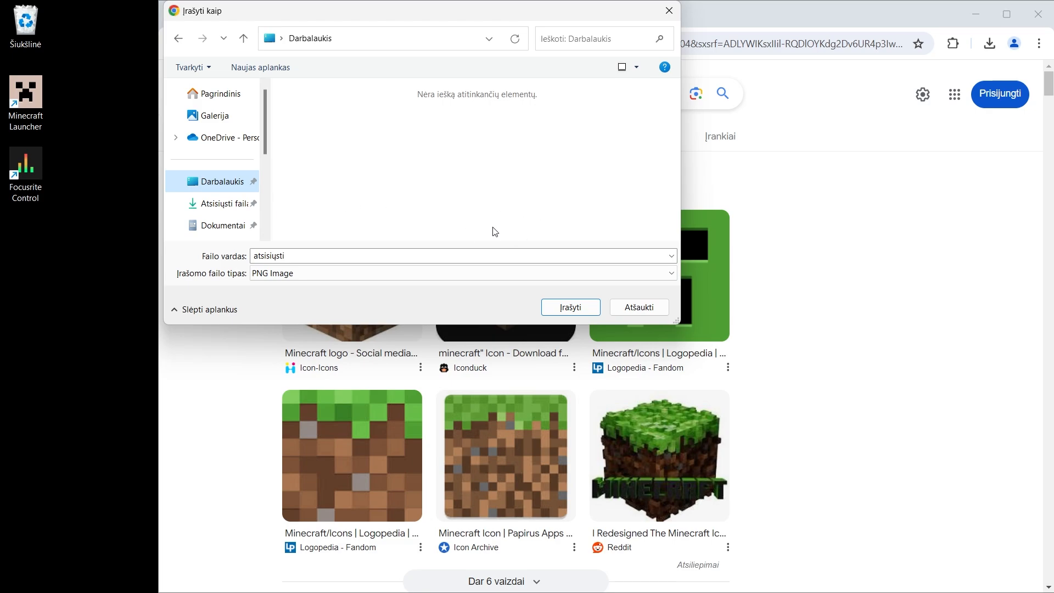
{"action": "left_click", "coordinate": [569, 306]}
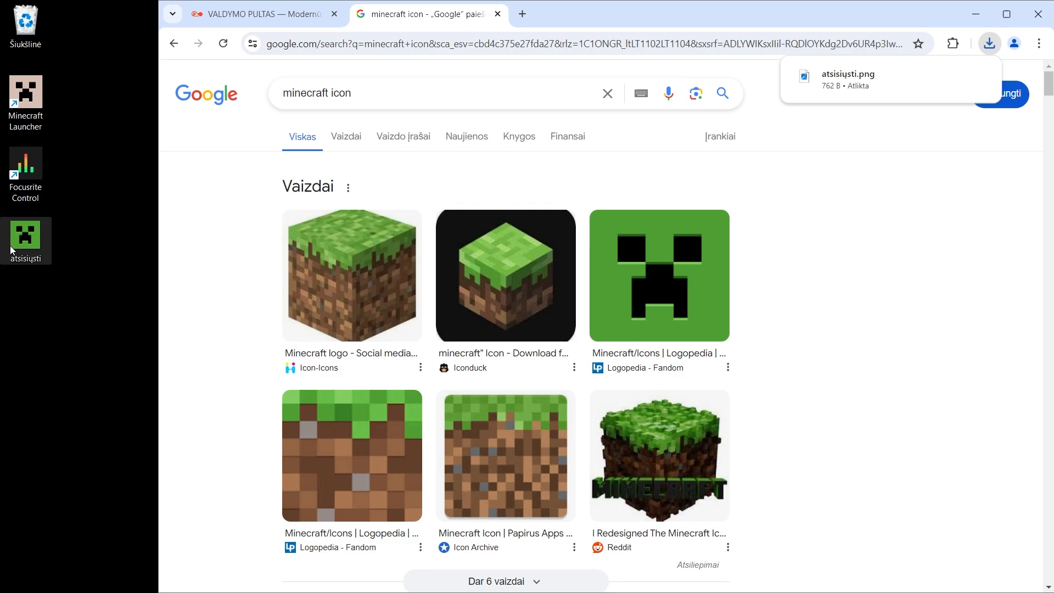
Step: Minimise the browser and open the desktop image atsisiųsti in Paint
{"action": "left_click", "coordinate": [981, 15]}
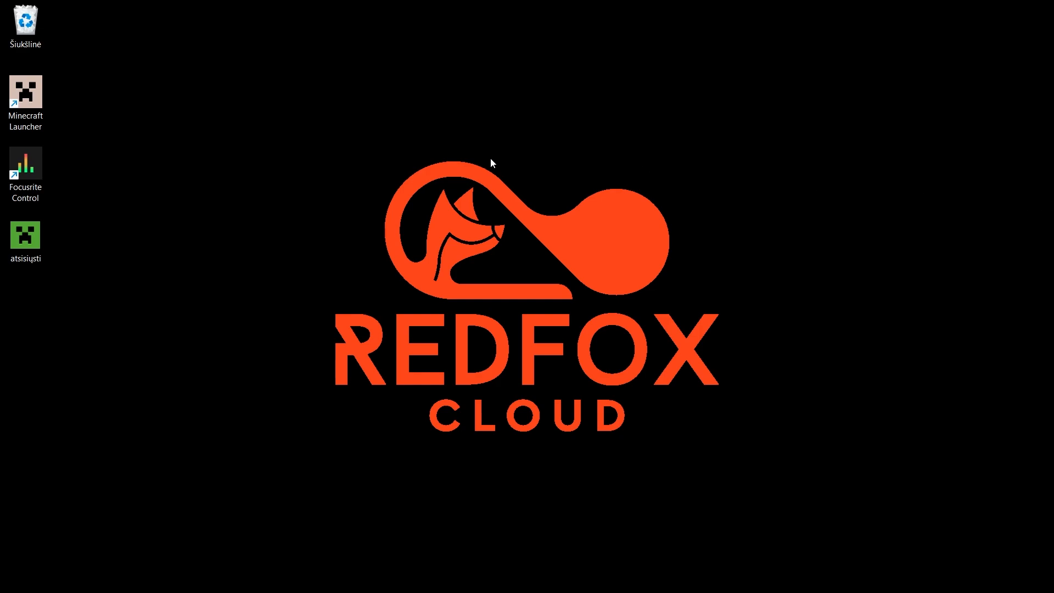
{"action": "right_click", "coordinate": [30, 243]}
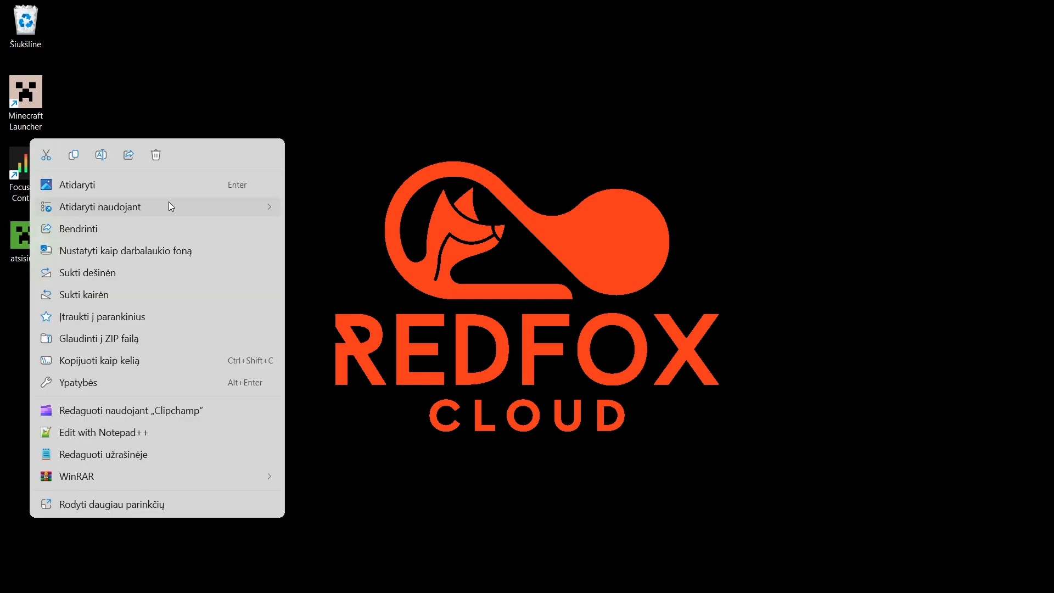
{"action": "mouse_move", "coordinate": [169, 203]}
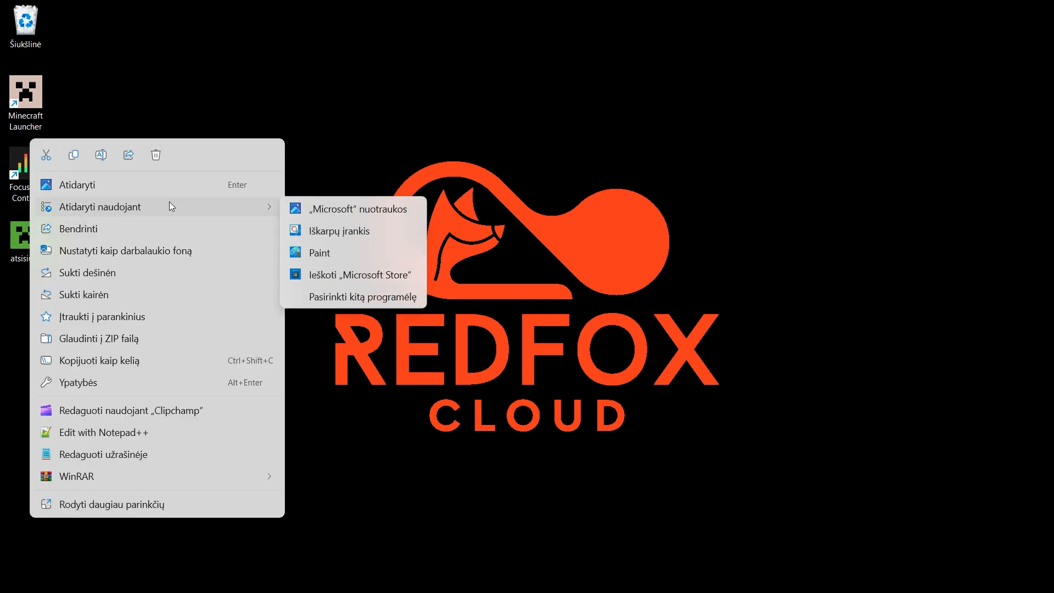
{"action": "left_click", "coordinate": [305, 252]}
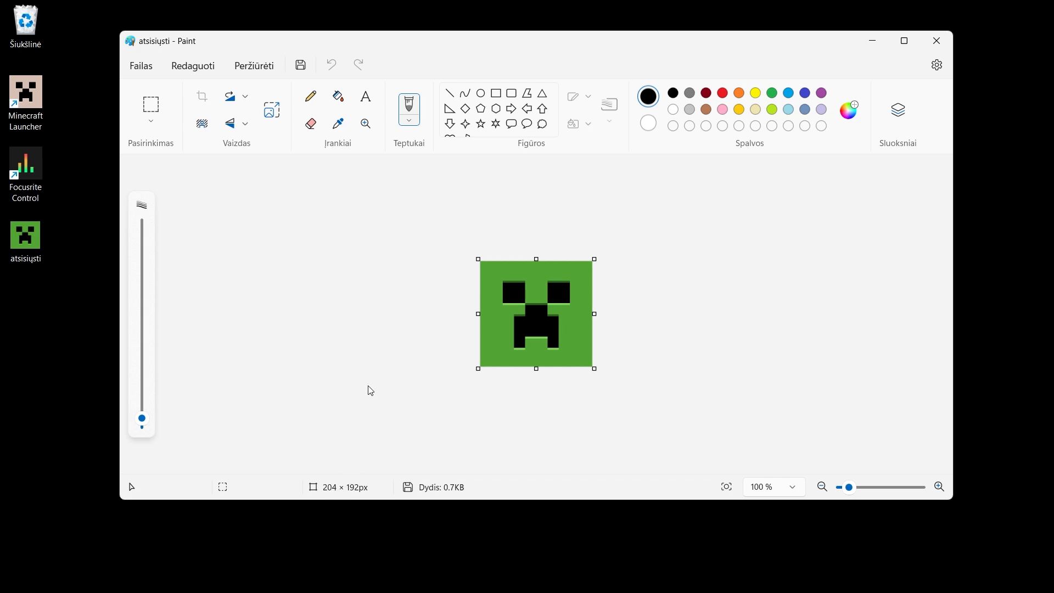
Step: Resize the image to 64 × 64 pixels with the aspect ratio unlocked
{"action": "left_click", "coordinate": [278, 115]}
{"action": "left_click", "coordinate": [555, 204]}
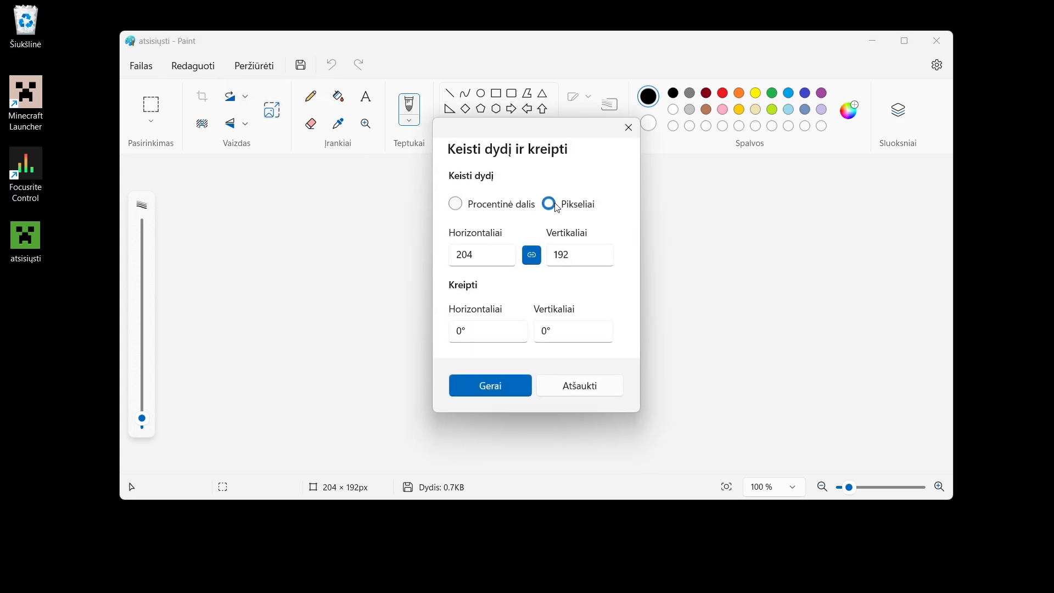
{"action": "left_click", "coordinate": [532, 255]}
{"action": "double_click", "coordinate": [466, 255]}
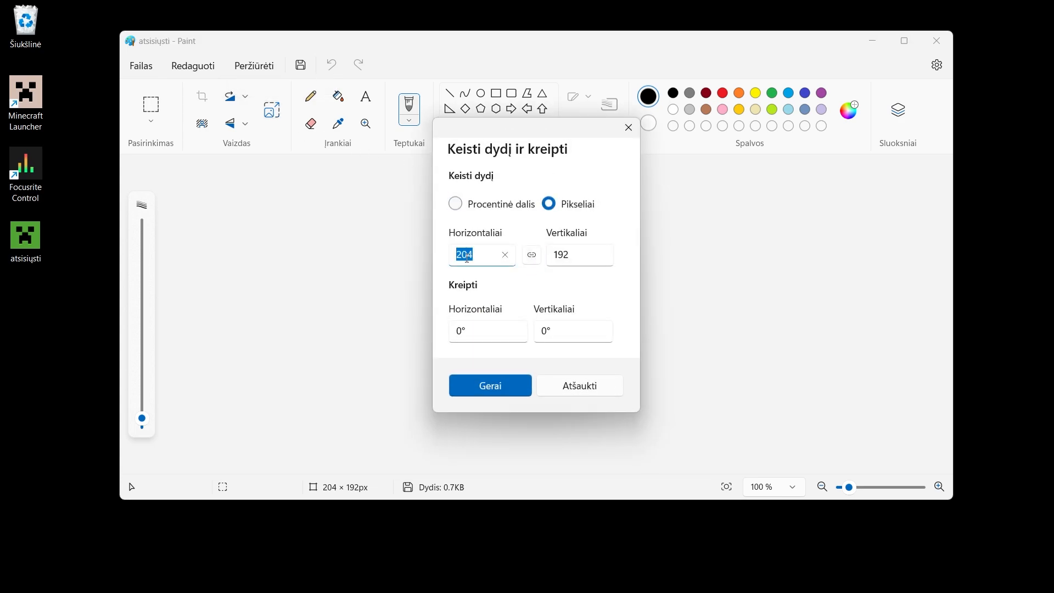
{"action": "left_click", "coordinate": [467, 255]}
{"action": "key", "text": "BackSpace"}
{"action": "key", "text": "BackSpace"}
{"action": "key", "text": "BackSpace"}
{"action": "type", "text": "64"}
{"action": "left_click", "coordinate": [552, 257]}
{"action": "double_click", "coordinate": [558, 255]}
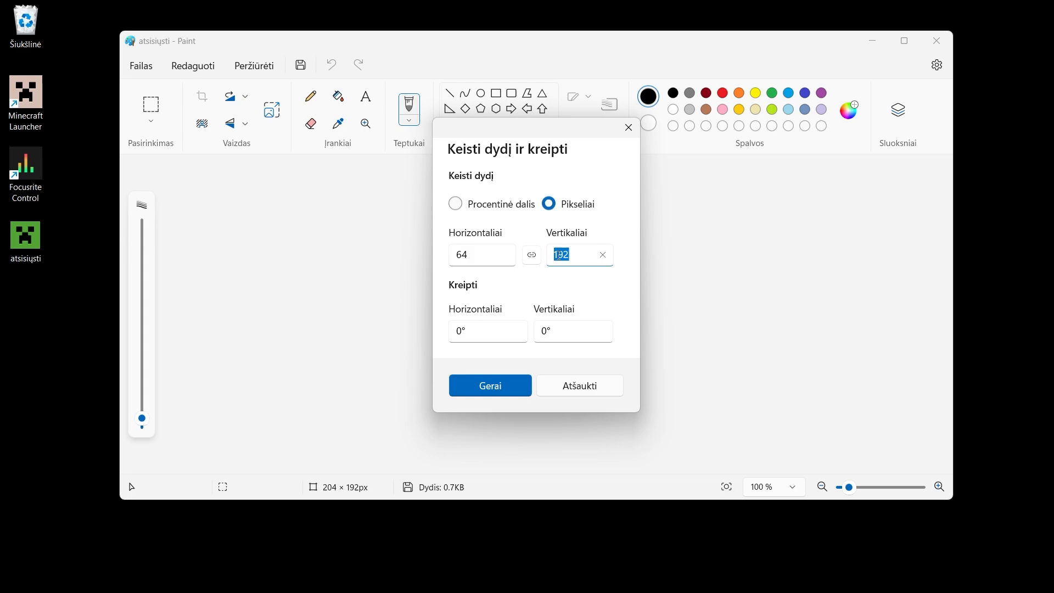
{"action": "type", "text": "64"}
{"action": "left_click", "coordinate": [481, 388]}
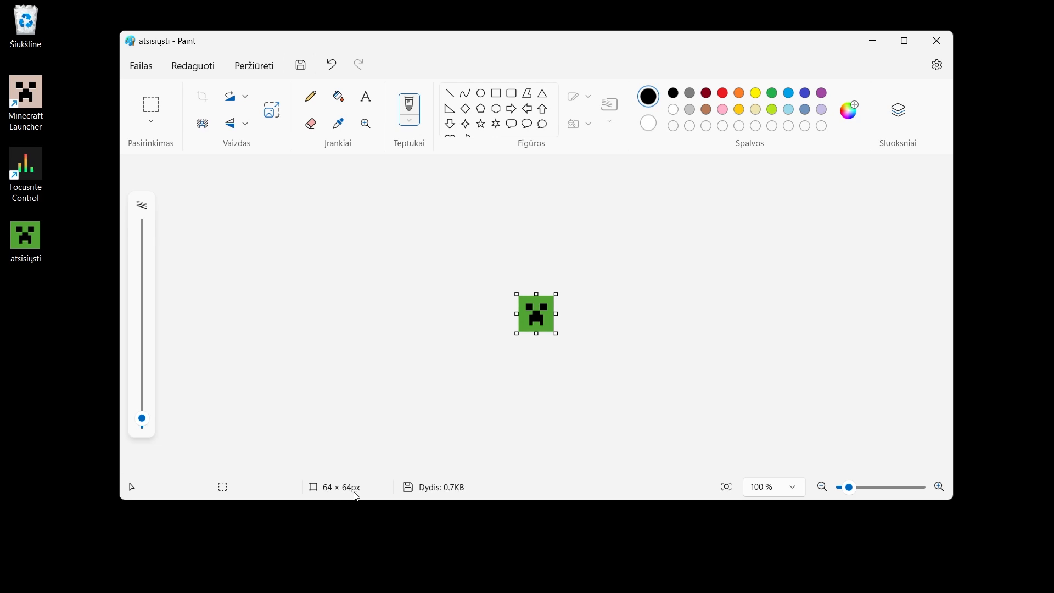
Step: Save the resized image to the desktop as a PNG named server-icon and minimise Paint
{"action": "left_click", "coordinate": [144, 65]}
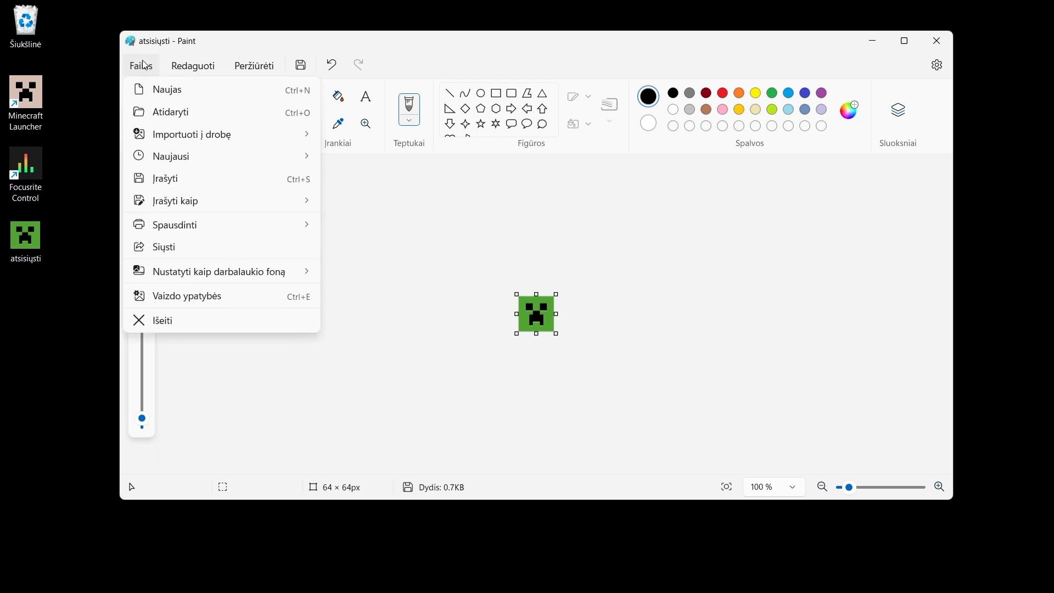
{"action": "mouse_move", "coordinate": [200, 206]}
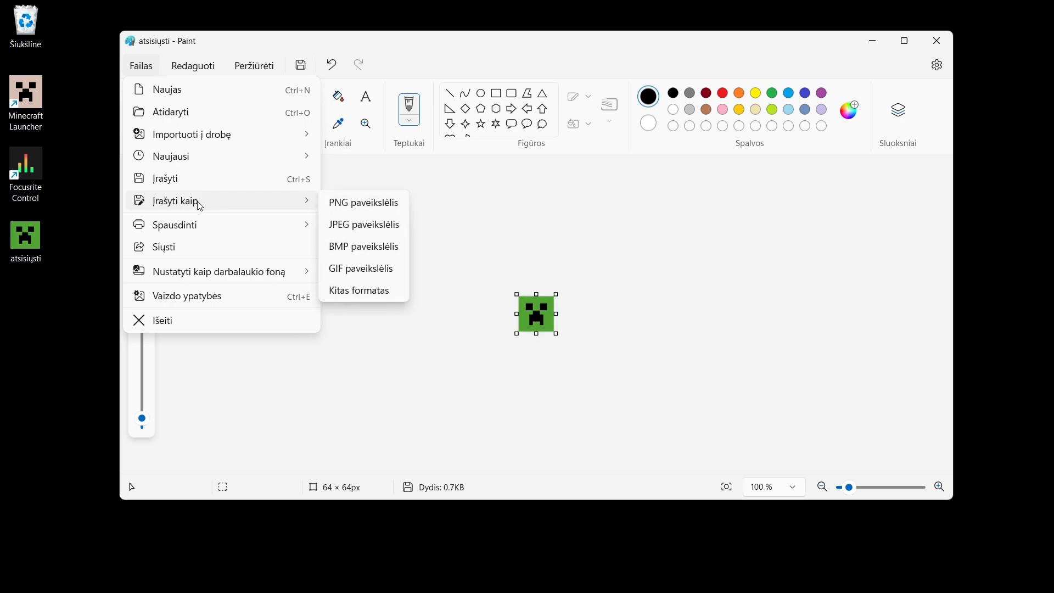
{"action": "left_click", "coordinate": [369, 209]}
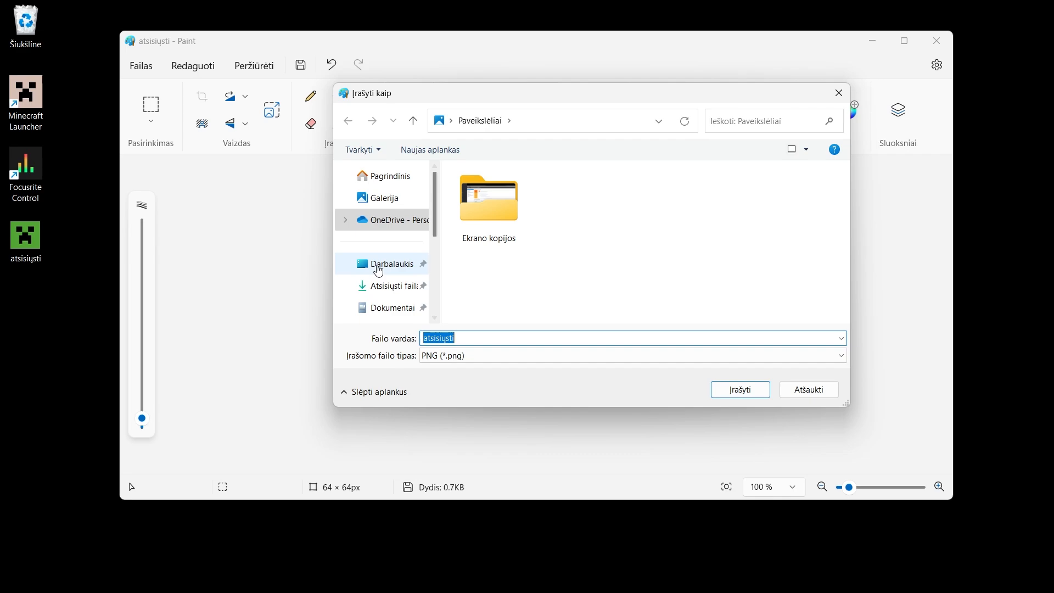
{"action": "left_click", "coordinate": [378, 269]}
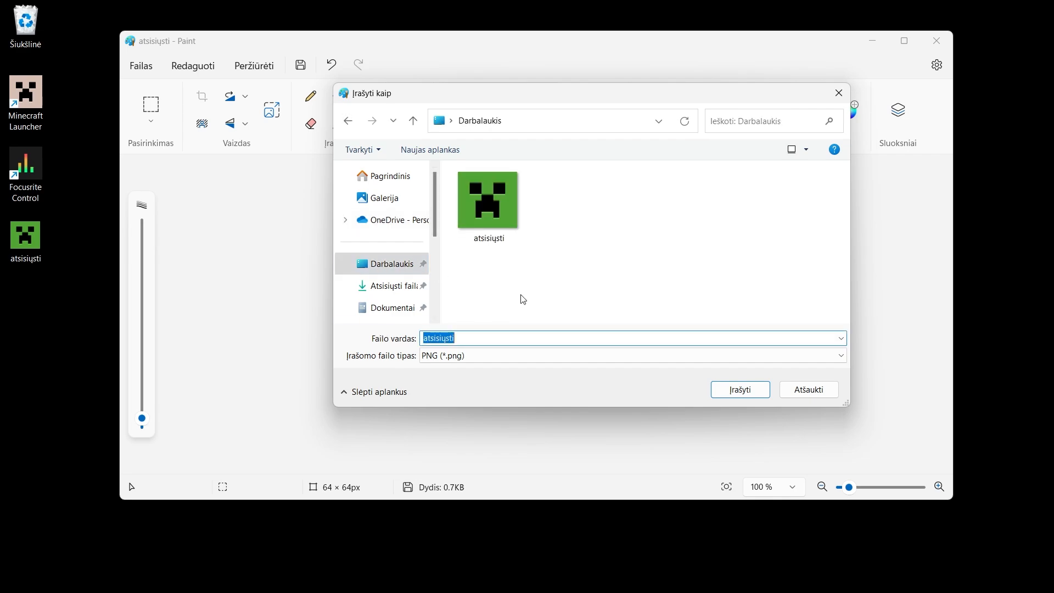
{"action": "key", "text": "BackSpace"}
{"action": "type", "text": "server-icon"}
{"action": "left_click", "coordinate": [719, 393]}
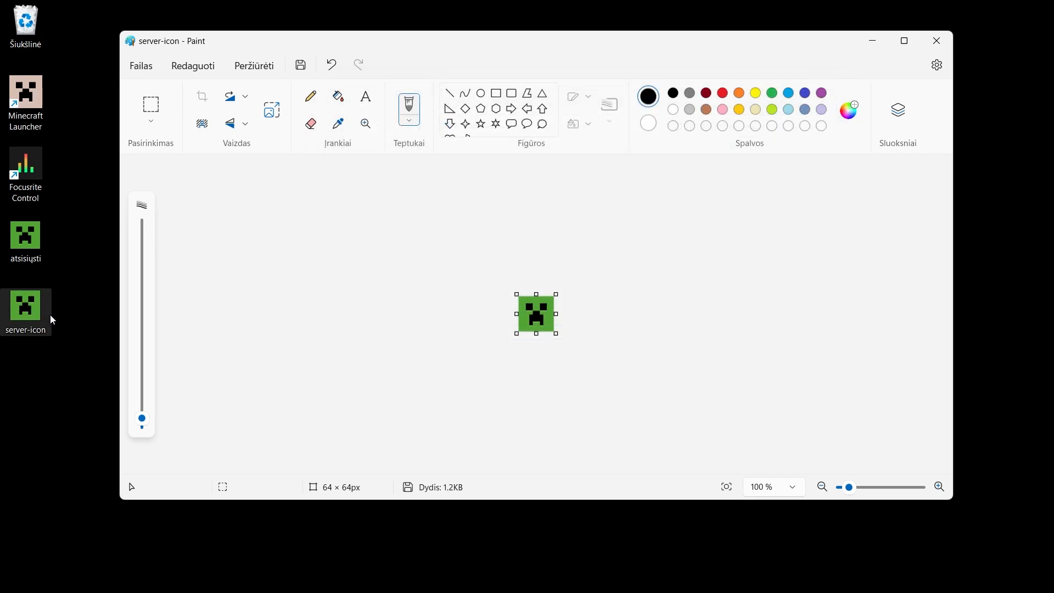
{"action": "left_click", "coordinate": [863, 40]}
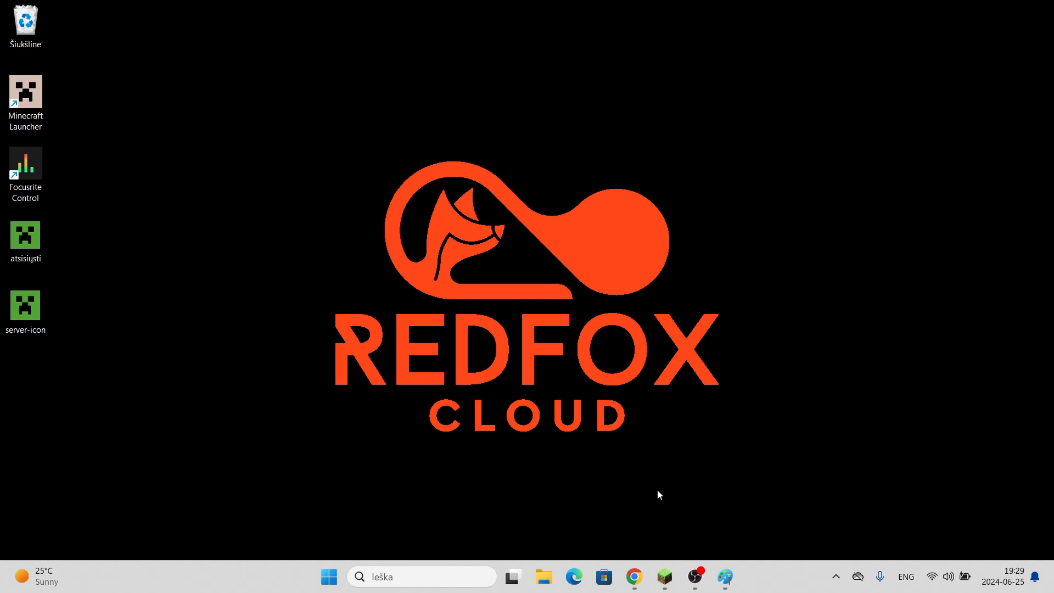
Step: Switch to Chrome and open the WebFTP file manager of the LAPINOURVAS server from the Redfox Cloud dashboard
{"action": "left_click", "coordinate": [633, 576]}
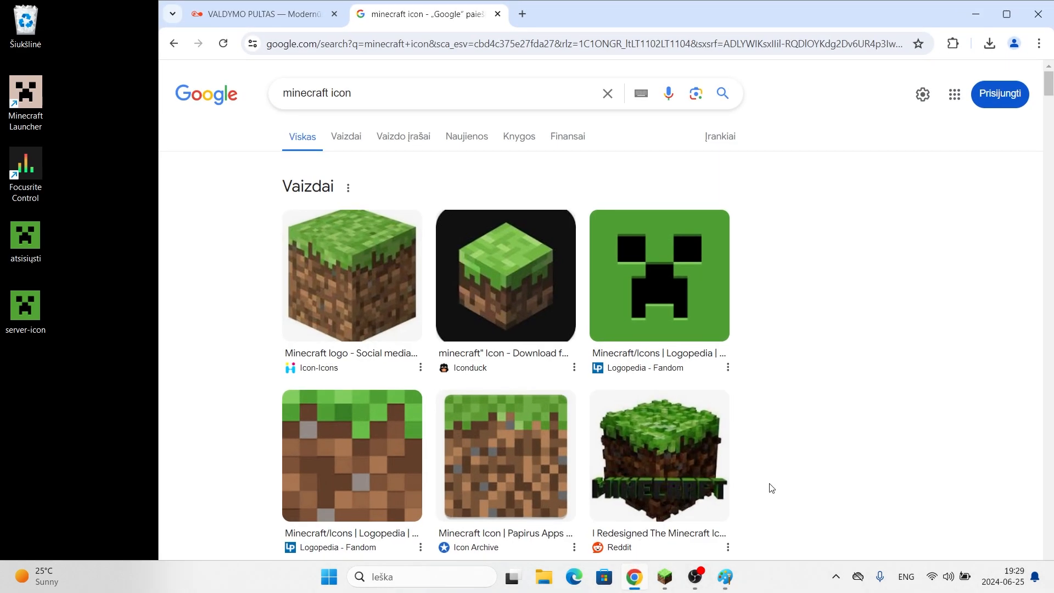
{"action": "left_click", "coordinate": [269, 21]}
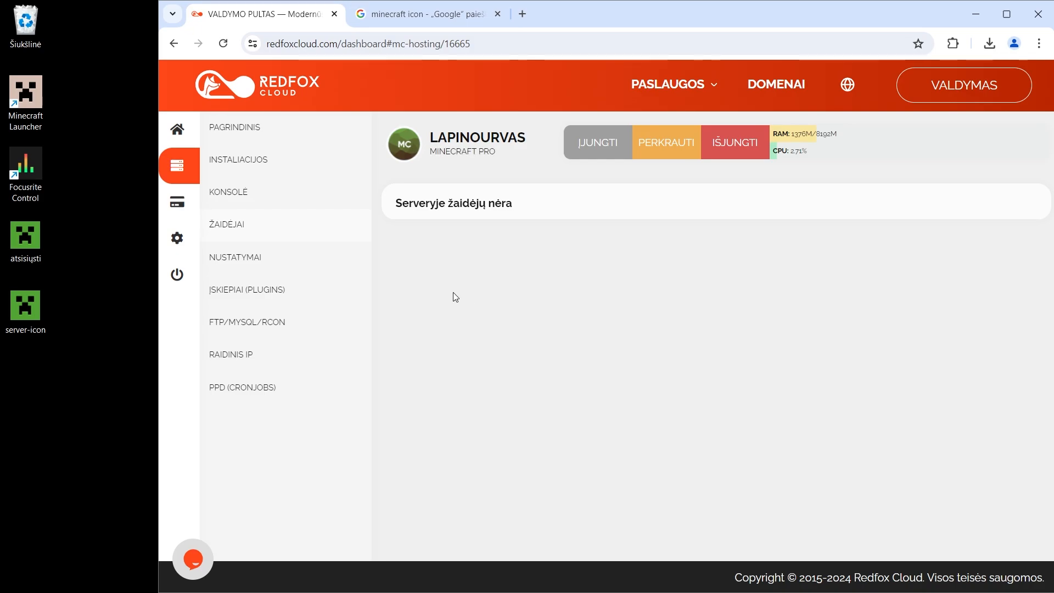
{"action": "left_click", "coordinate": [225, 325]}
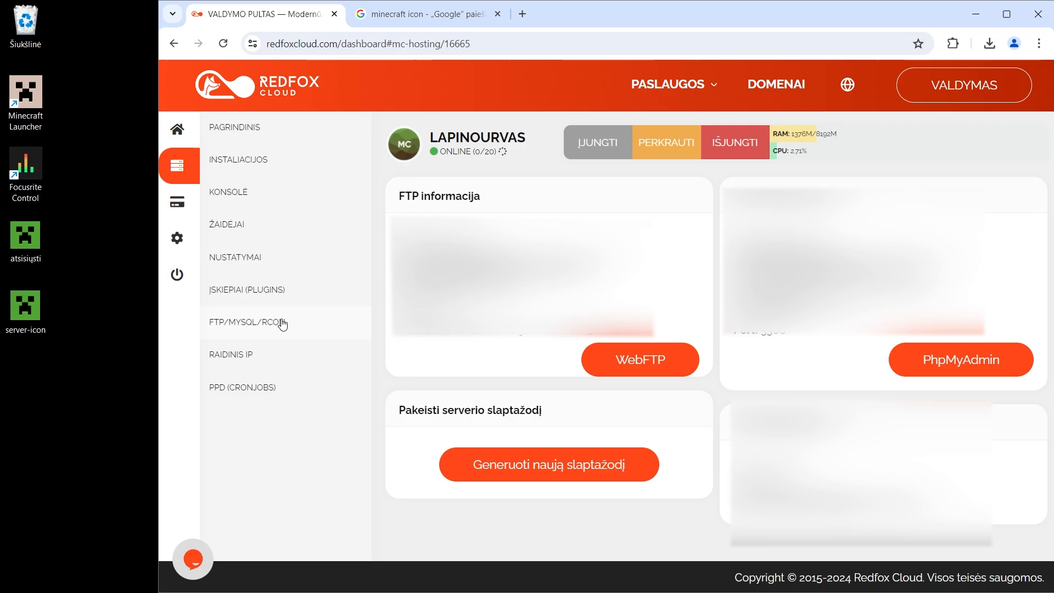
{"action": "left_click", "coordinate": [618, 368]}
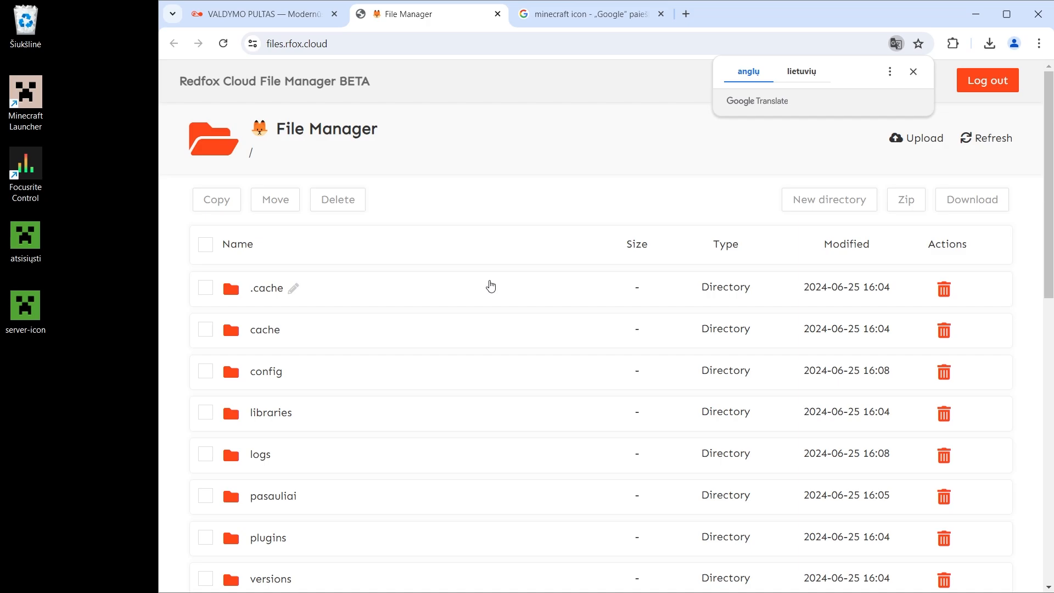
Step: Upload the server-icon image from the desktop to the server's root directory and locate it in the file list
{"action": "left_click", "coordinate": [930, 144]}
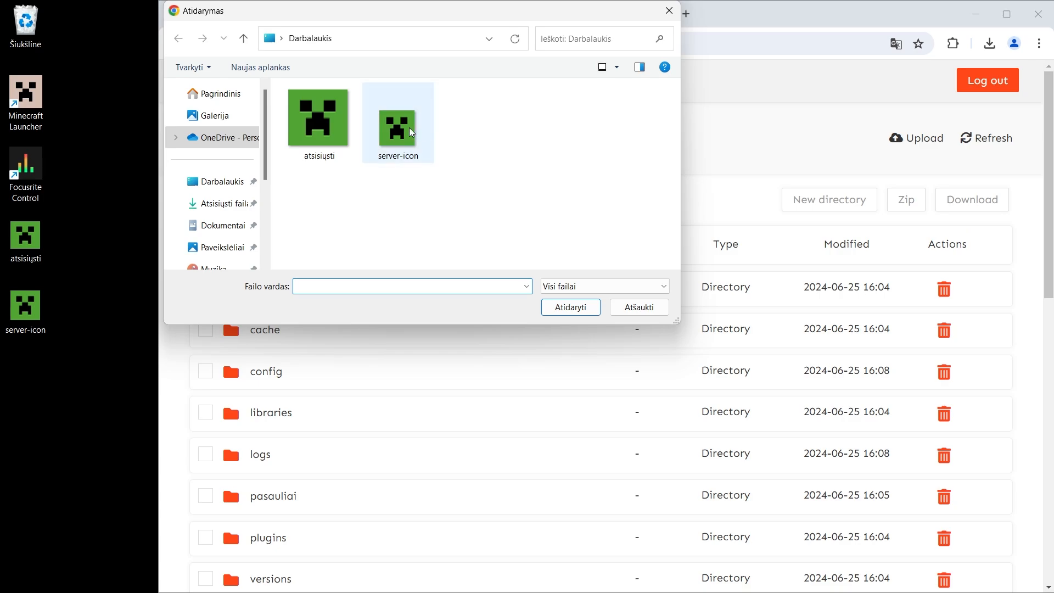
{"action": "left_click", "coordinate": [412, 132]}
{"action": "left_click", "coordinate": [571, 306]}
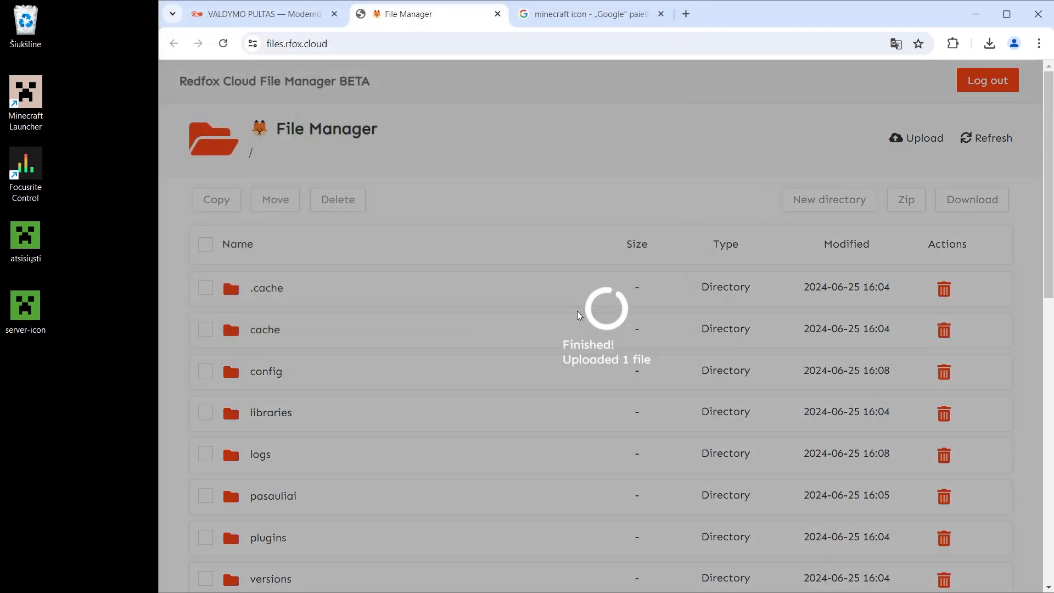
{"action": "scroll", "coordinate": [577, 323], "scroll_direction": "down", "scroll_amount": 14}
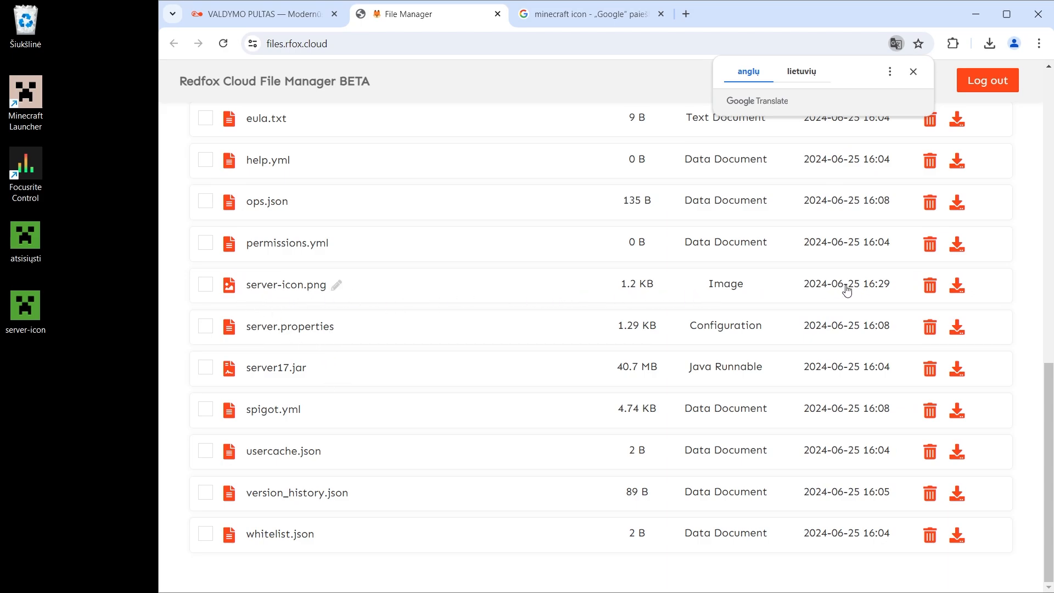
Step: Restart the LAPINOURVAS server from the Redfox Cloud dashboard and open the multiplayer server list in Minecraft
{"action": "left_click", "coordinate": [272, 15]}
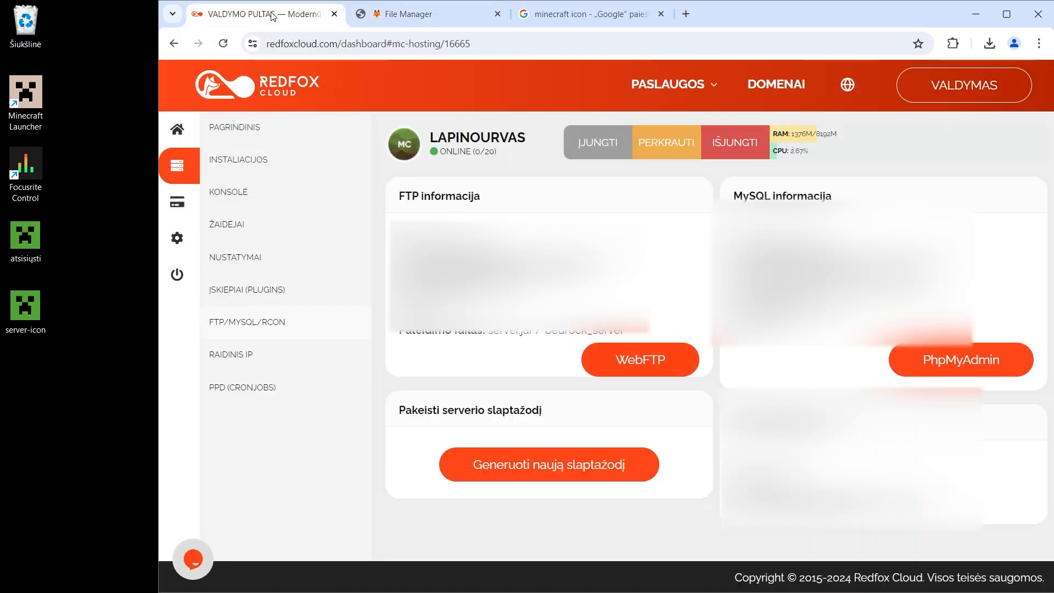
{"action": "left_click", "coordinate": [682, 143]}
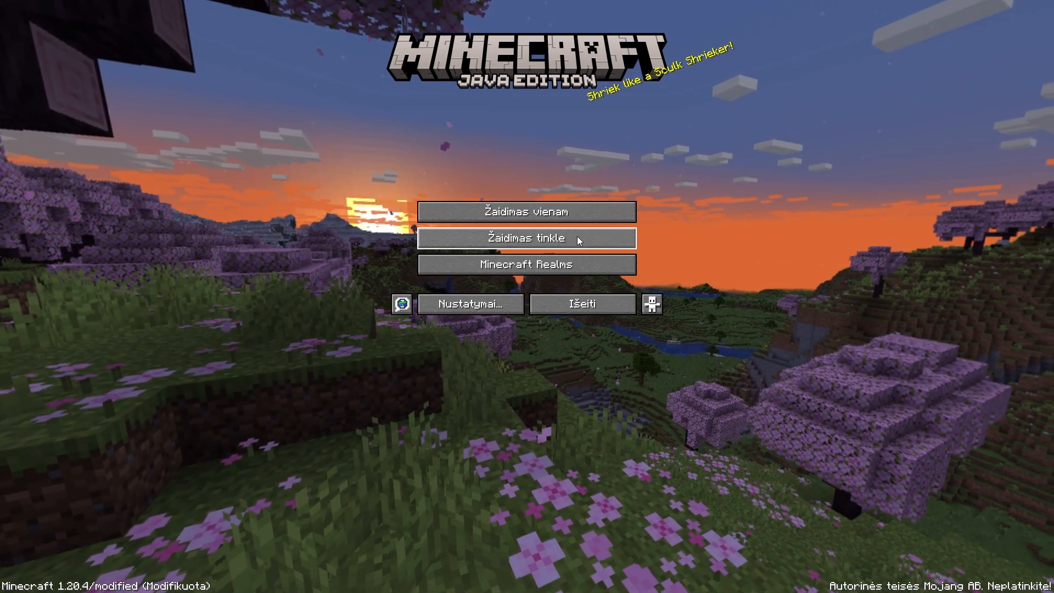
{"action": "left_click", "coordinate": [577, 239]}
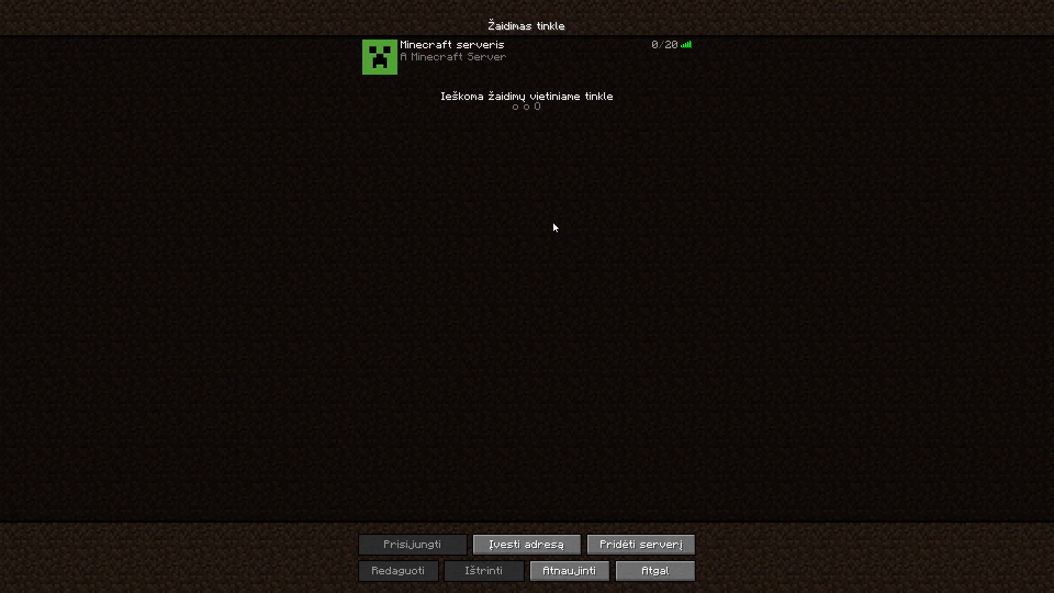